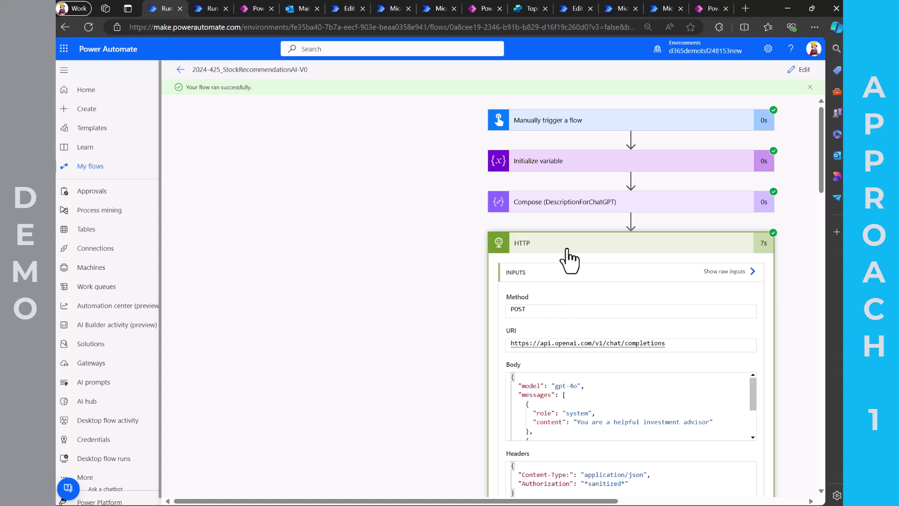
Examine the Compose (DescriptionForChatGPT) text and the HTTP request and response in the 2024-425_StockRecommendationAI-V0 run.
click(563, 207)
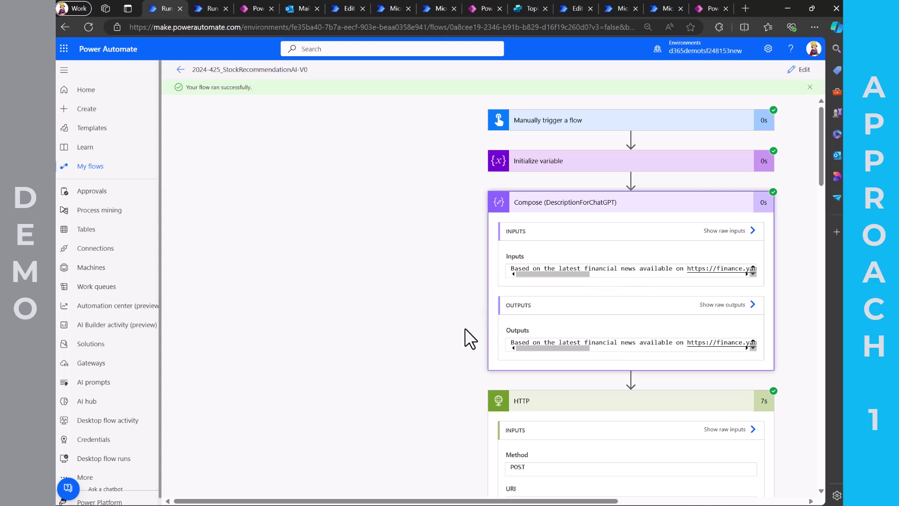
scroll(465, 330, down, 2)
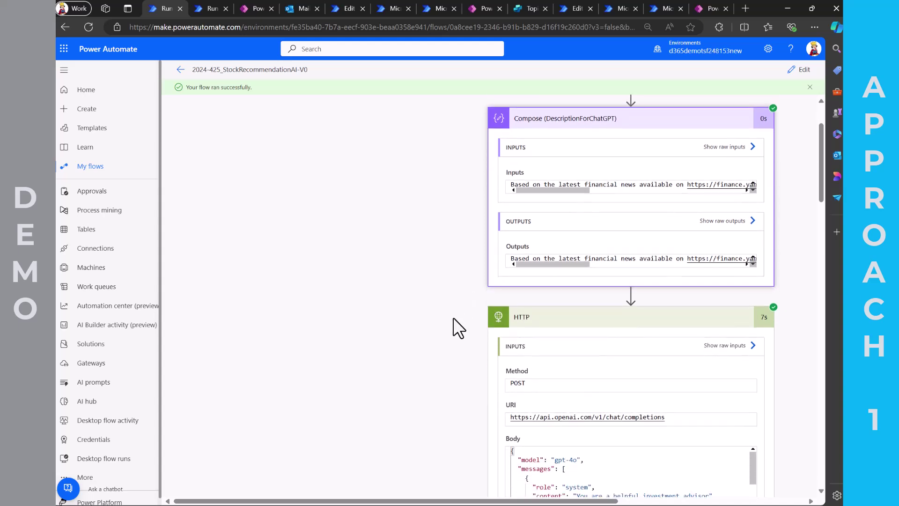
scroll(453, 319, down, 3)
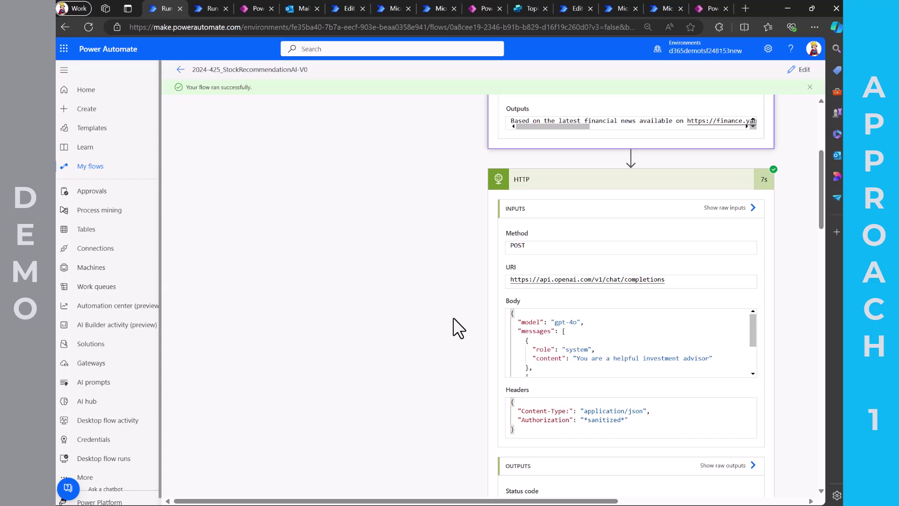
scroll(453, 319, down, 7)
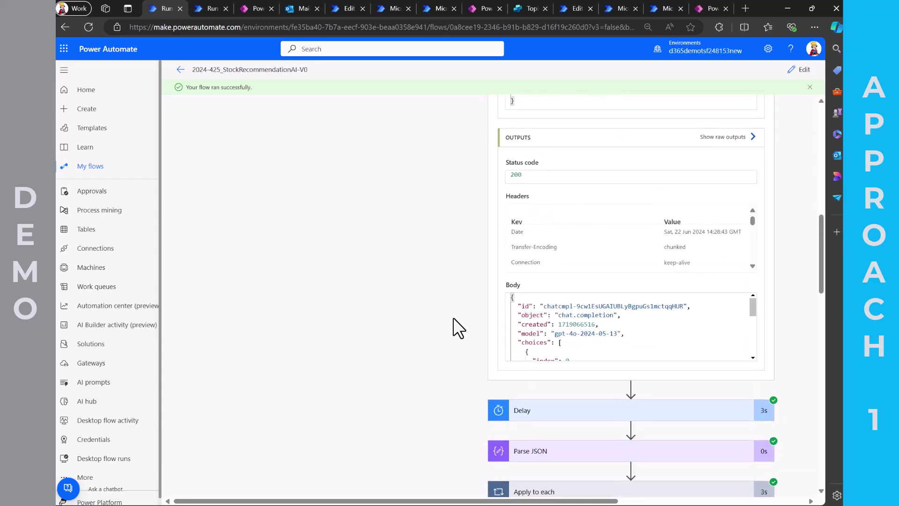
scroll(453, 319, down, 6)
Review the Compose (ResponseOpenAI) recommendations, the condition branches down to Add a new row, and the V0 investment table in Power Apps.
scroll(550, 328, up, 3)
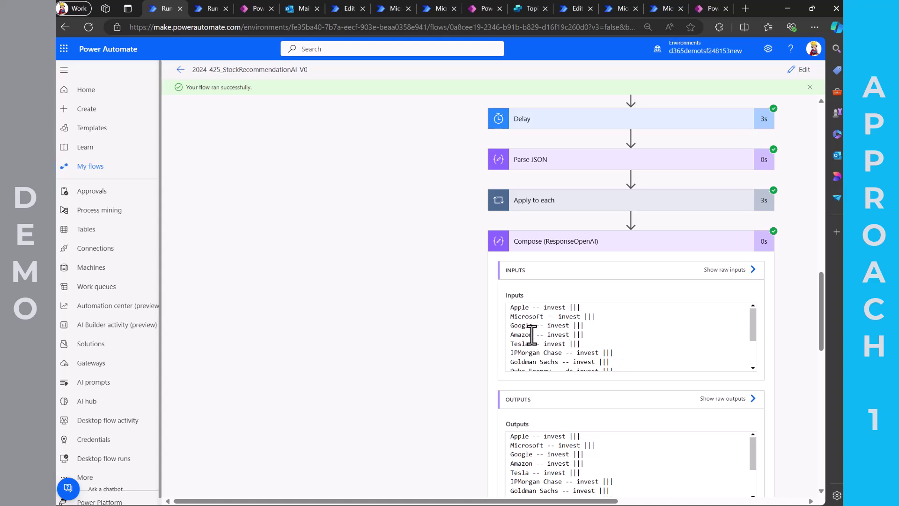
scroll(536, 336, down, 3)
scroll(538, 338, down, 1)
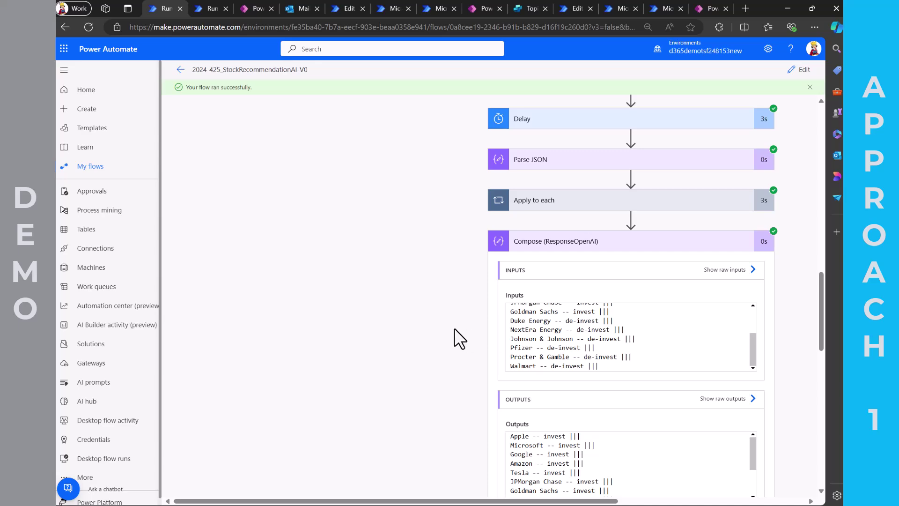
scroll(454, 328, down, 10)
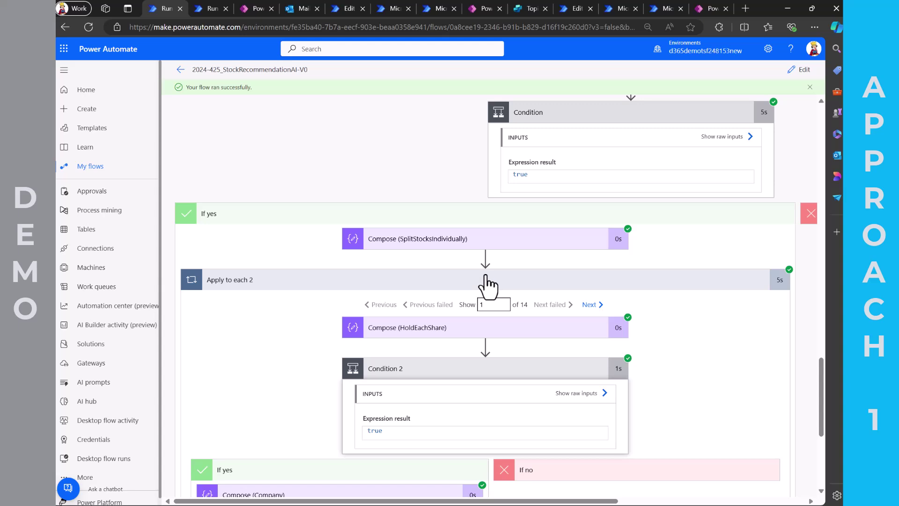
scroll(487, 283, down, 5)
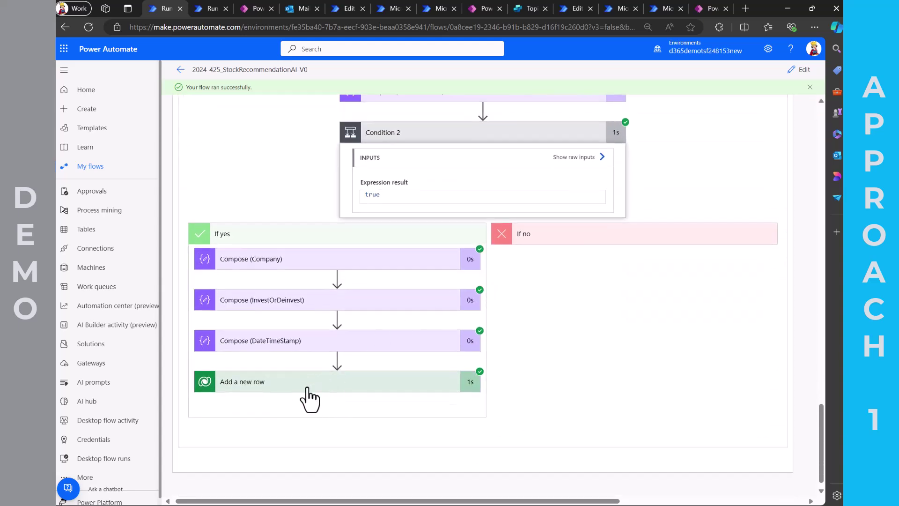
click(257, 9)
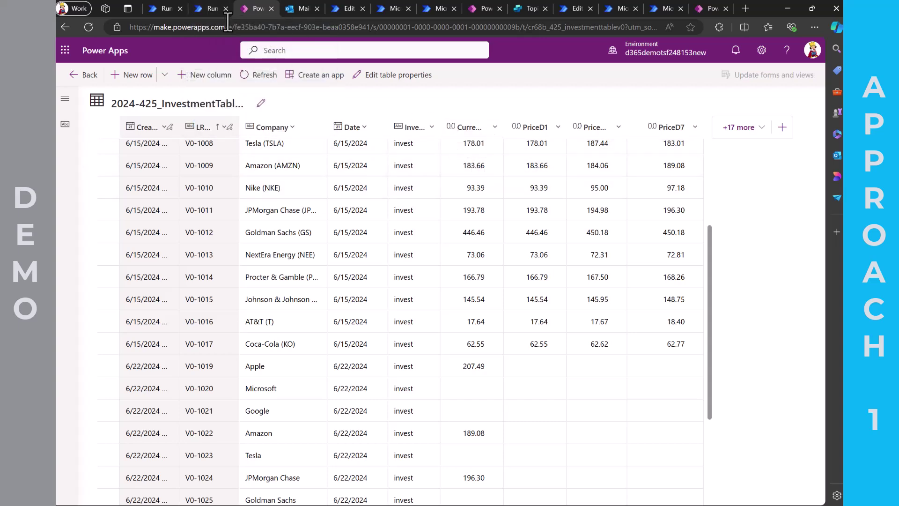
In the 2024-425_StockPriceAI-V0 run, expand the CompanySymbolAndPrice scope and inspect the request of HTTP (GetCompanySymbol).
click(207, 7)
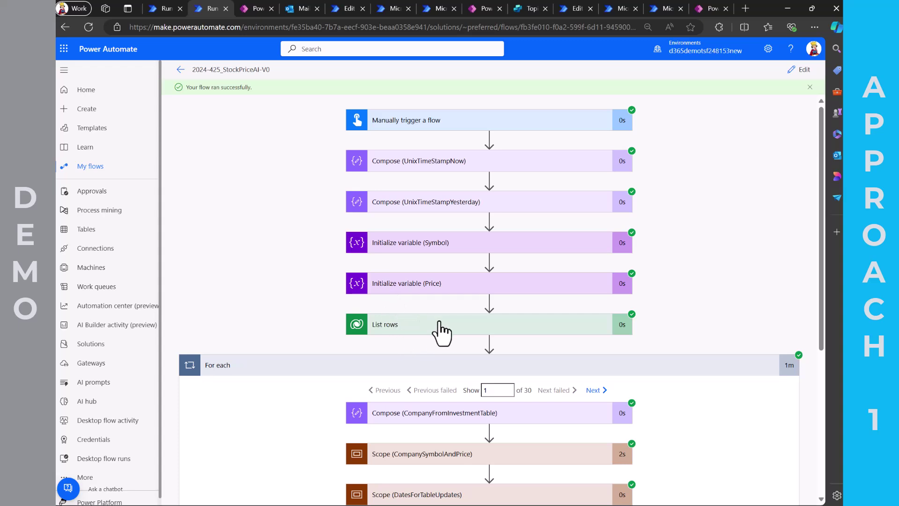
scroll(438, 328, down, 3)
scroll(438, 329, down, 1)
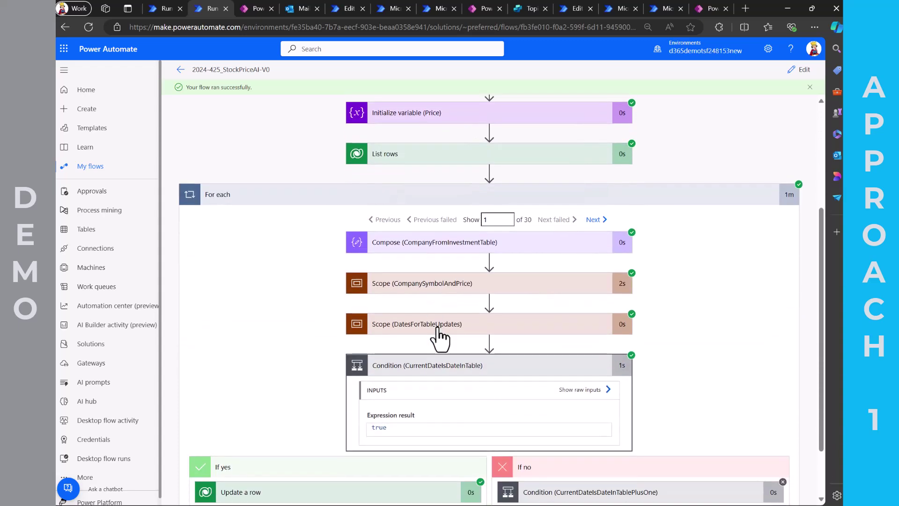
click(428, 282)
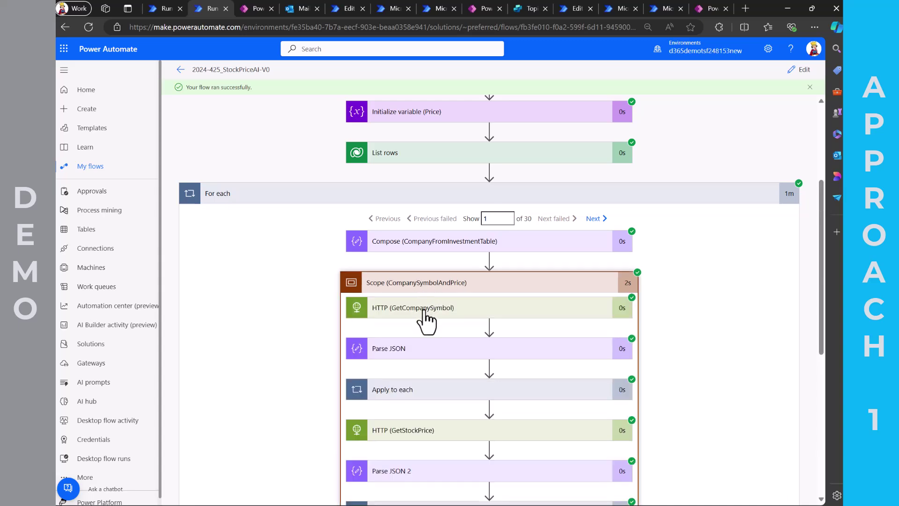
click(425, 309)
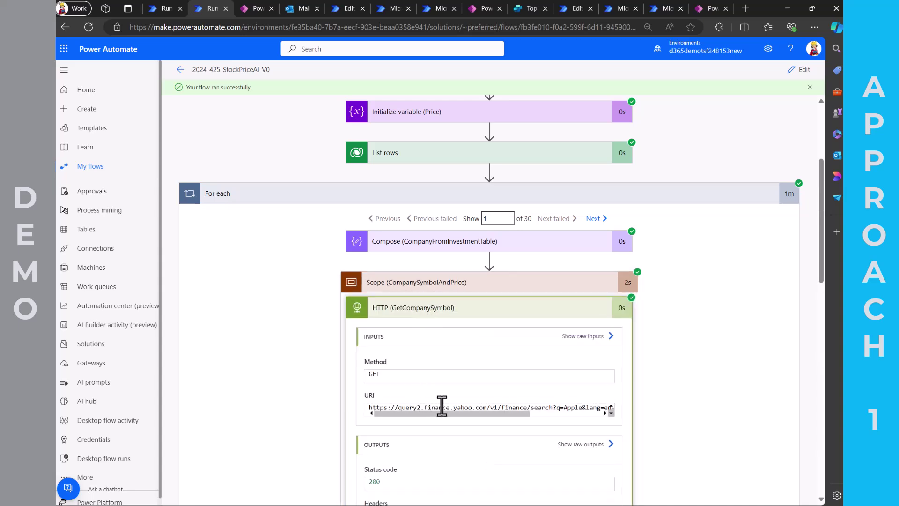
click(454, 322)
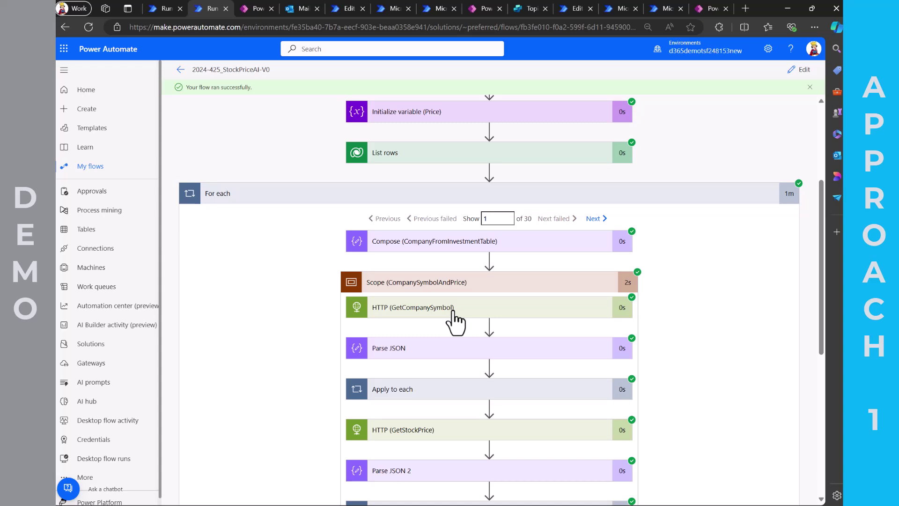
Review the remaining stock price run actions from HTTP (GetStockPrice) down to the CurrentDateIsDateInTable condition and Update a row.
scroll(434, 447, down, 3)
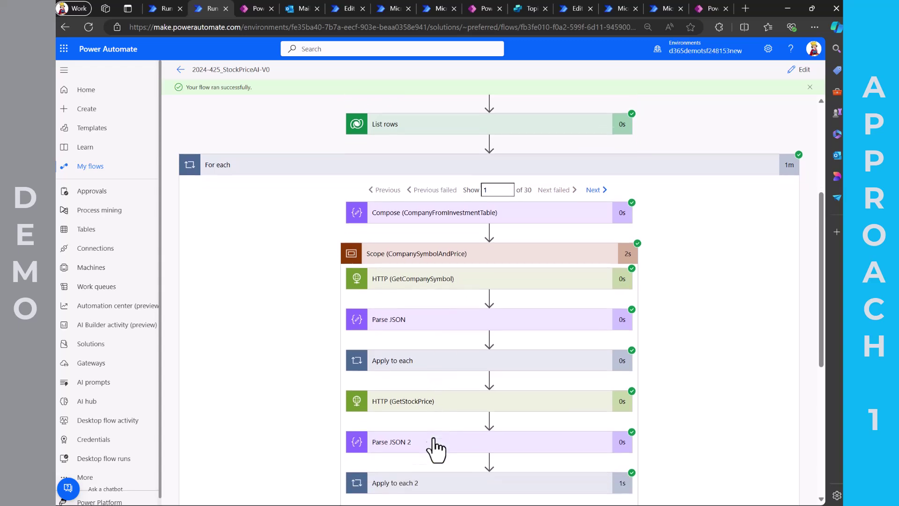
scroll(434, 449, down, 3)
scroll(435, 449, down, 3)
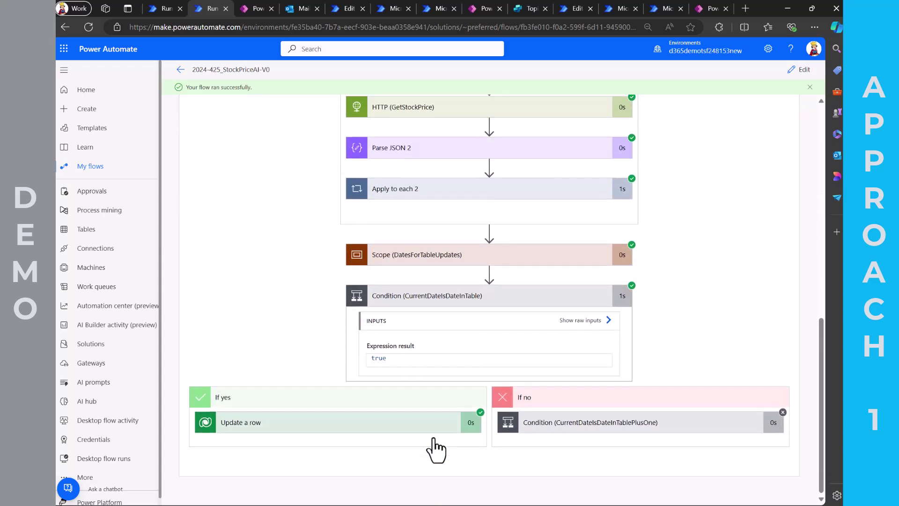
Refresh the V0 investment table in Power Apps and examine the current prices of the 6/22/2024 rows.
click(257, 8)
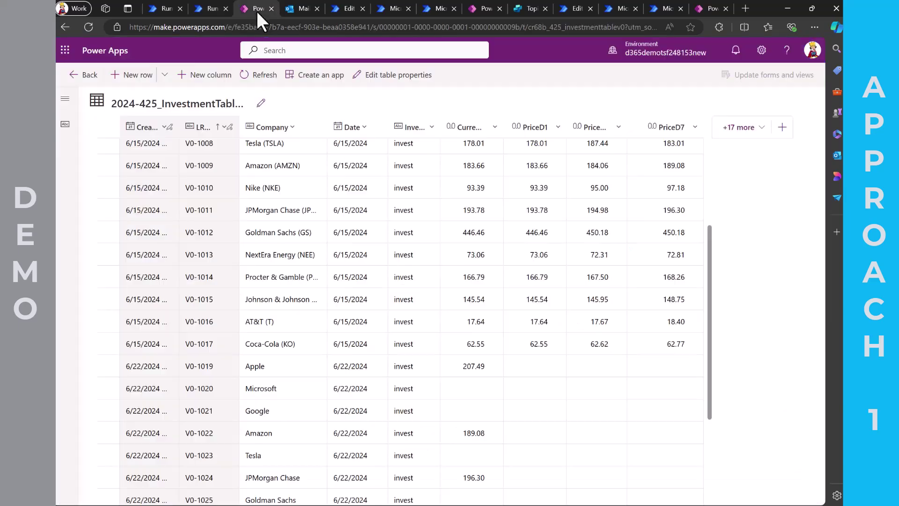
click(259, 86)
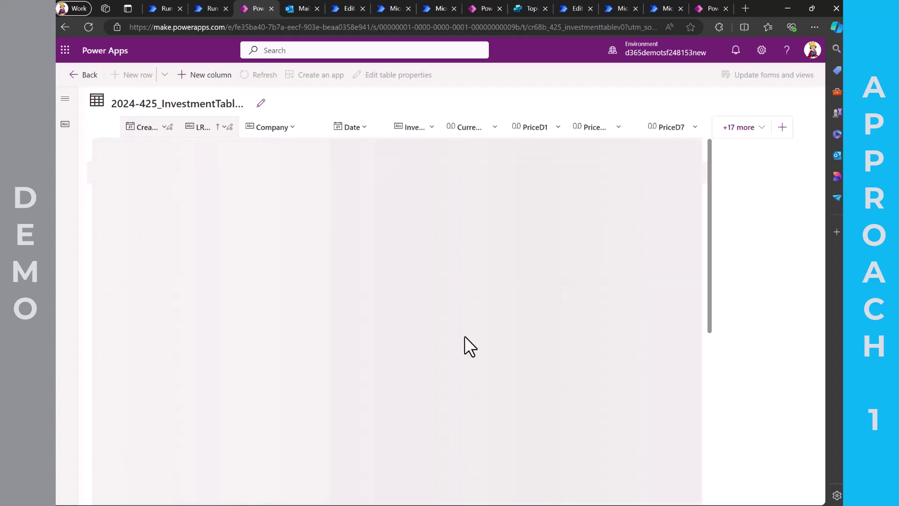
scroll(464, 395, down, 7)
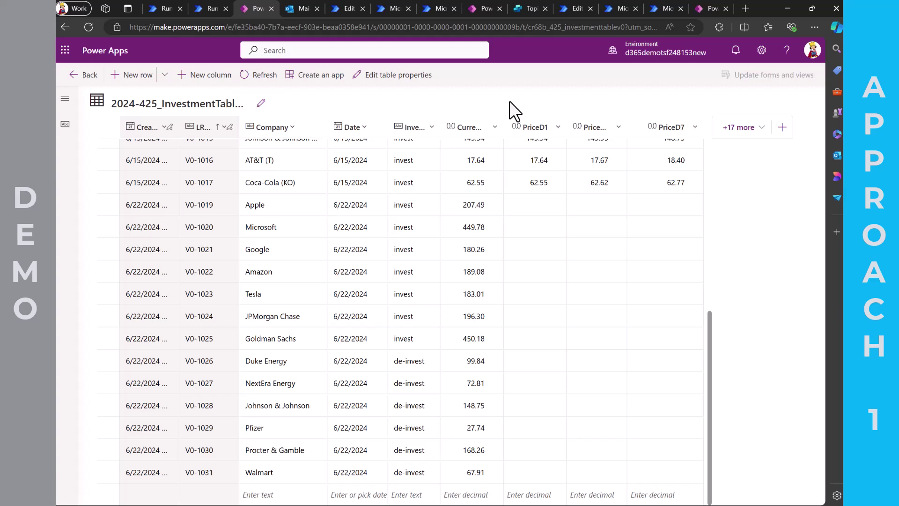
Switch to Outlook and look through the Stock Analysis newsletter email up to its Stock & Market News and Market Overview sections.
click(302, 9)
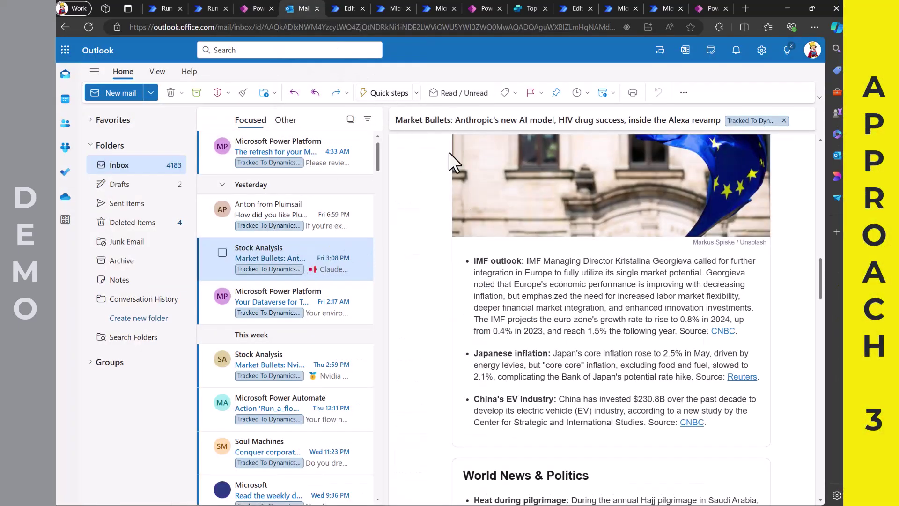
scroll(425, 223, up, 8)
scroll(426, 223, up, 7)
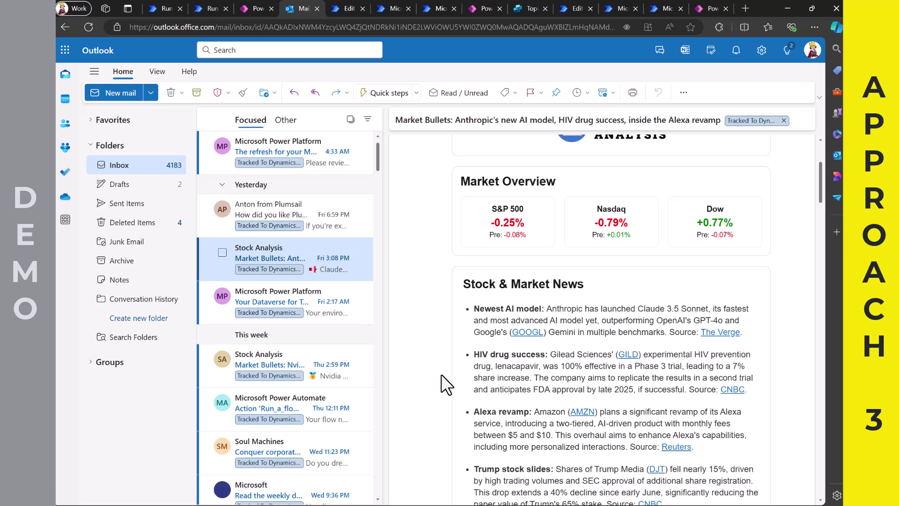
Examine the 2024-425_StockRecommendationAI-V2 flow and the text of its custom prompt 2024-425_StockRecommendationAI-V2Prompt.
click(348, 8)
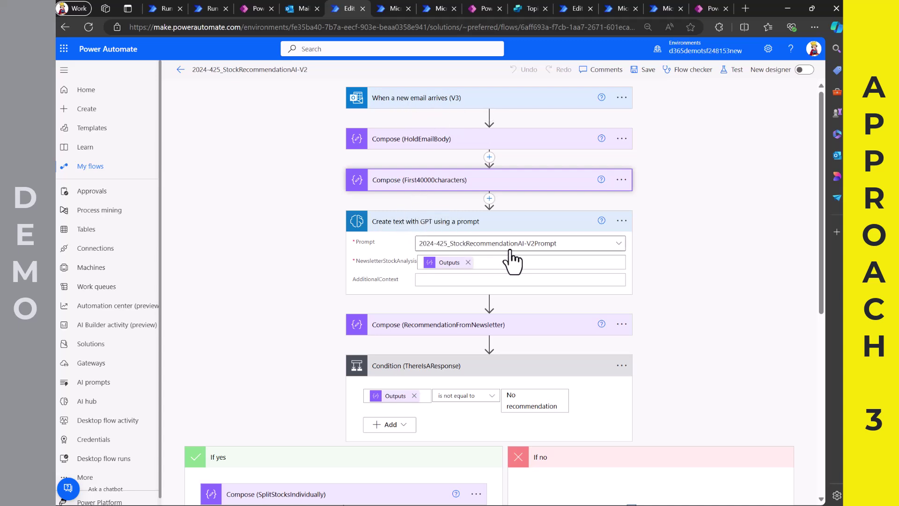
click(399, 10)
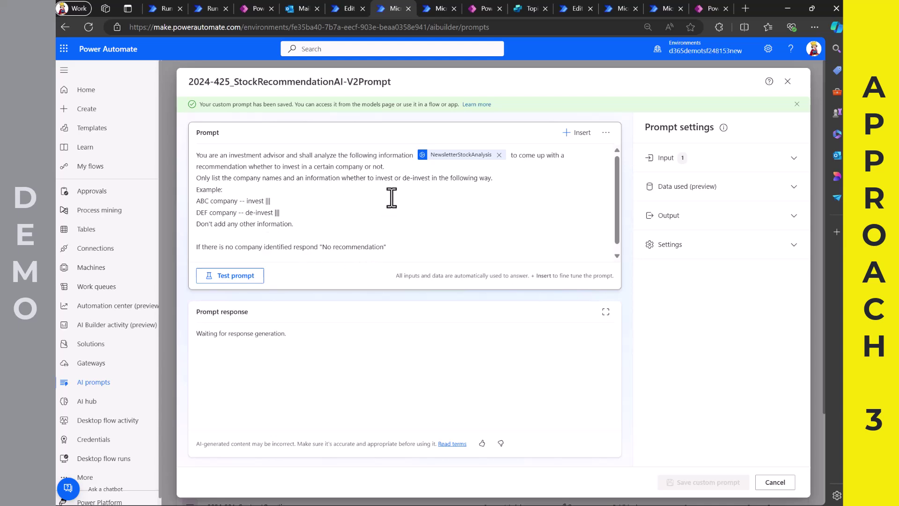
click(345, 6)
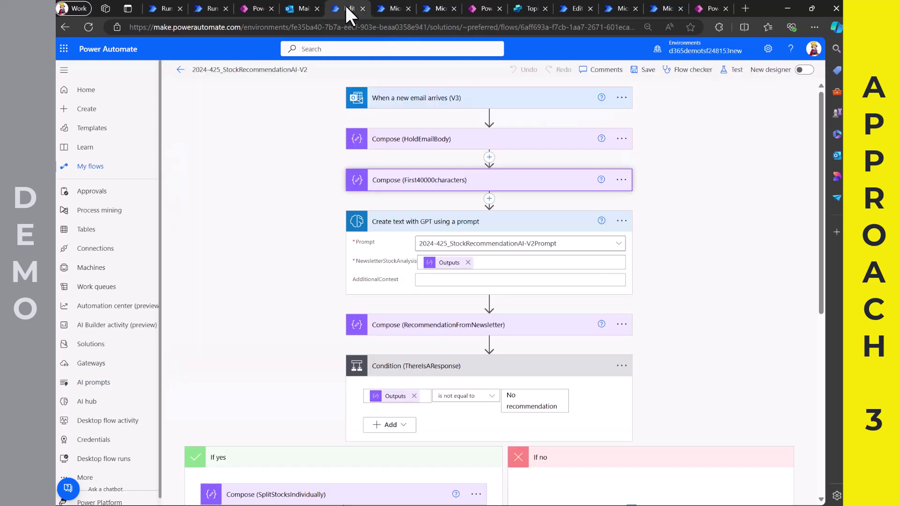
Expand the Condition inside the V2 flow's Apply to each loop and examine its If yes actions down to Add a new row.
scroll(332, 365, down, 6)
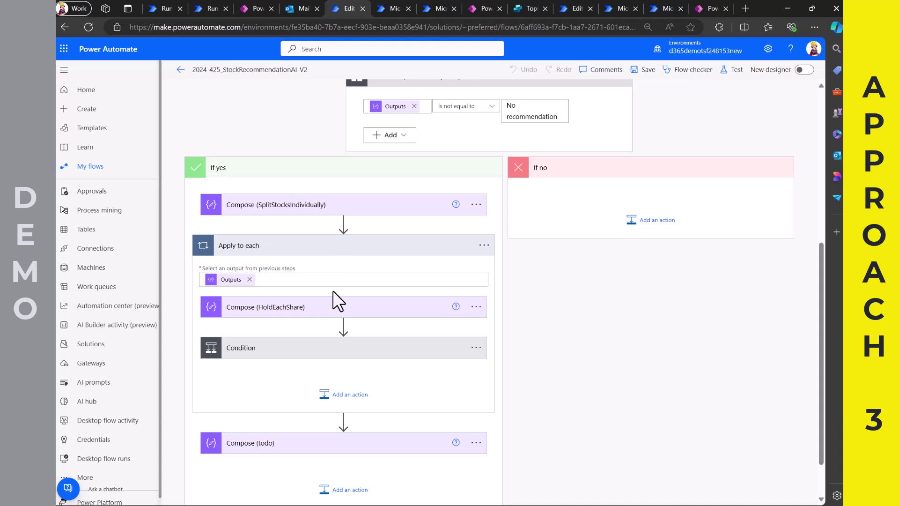
scroll(332, 290, down, 1)
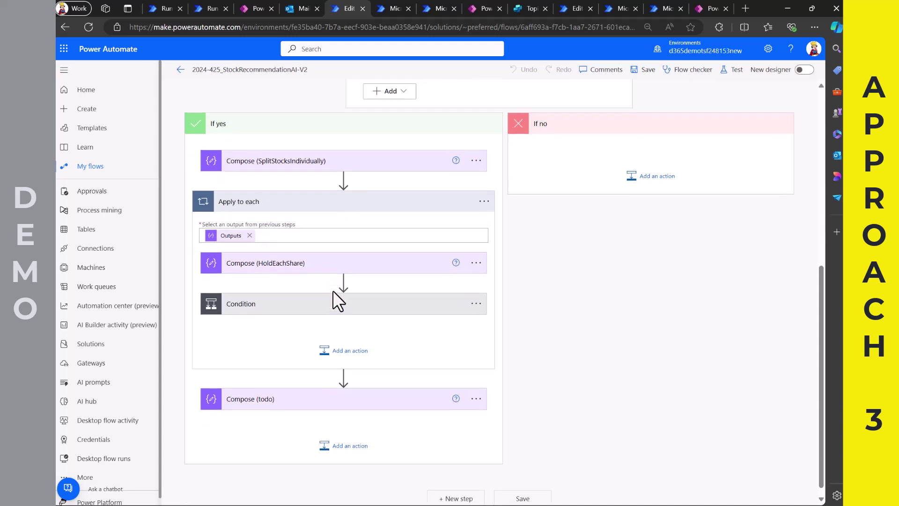
click(326, 316)
scroll(323, 347, down, 2)
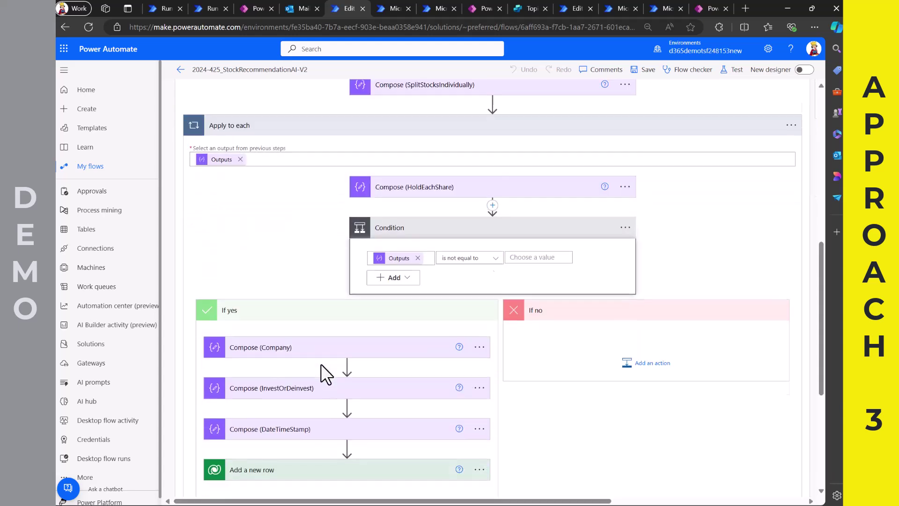
scroll(321, 364, down, 1)
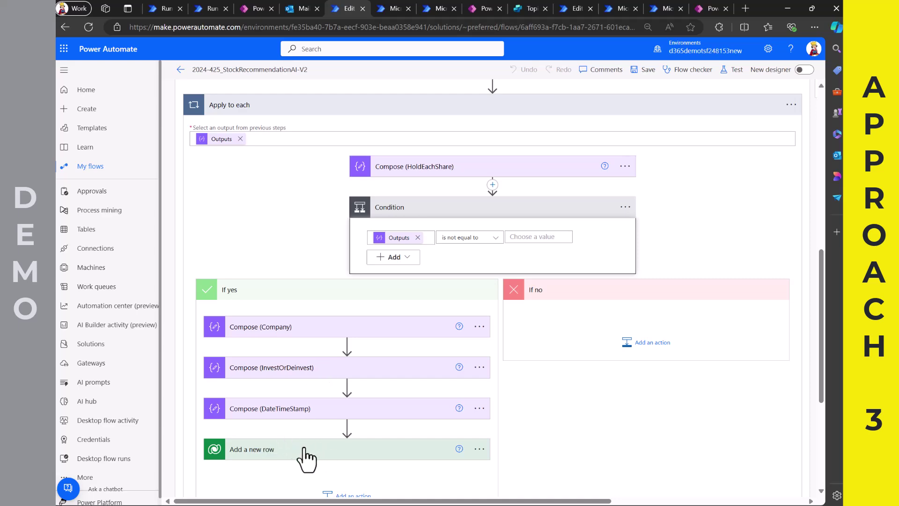
Review the rows of the V2 investment table in Power Apps and the details and run history of the 2024-425_StockPriceAI-V2 flow.
click(480, 7)
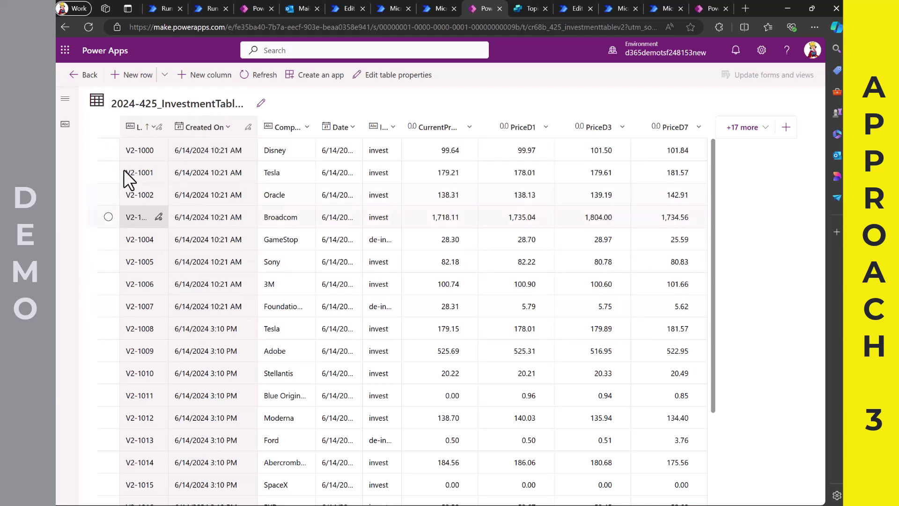
scroll(245, 329, down, 3)
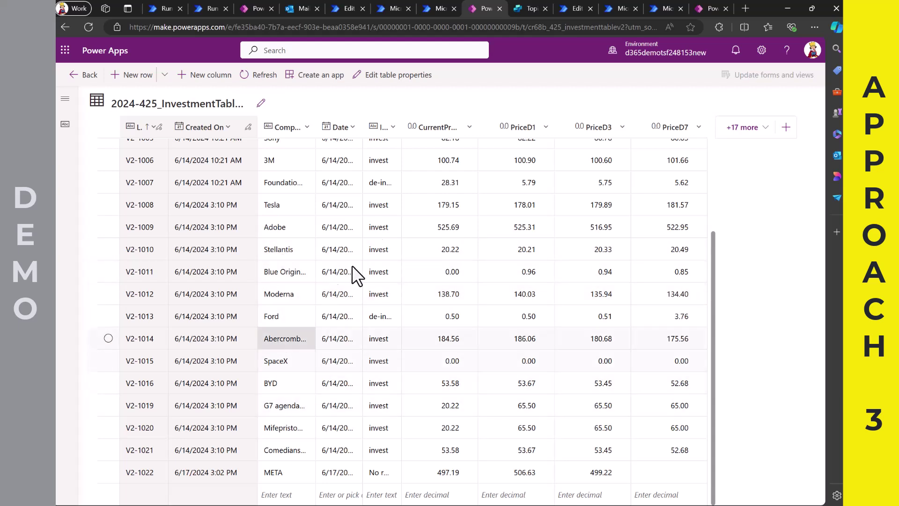
click(431, 7)
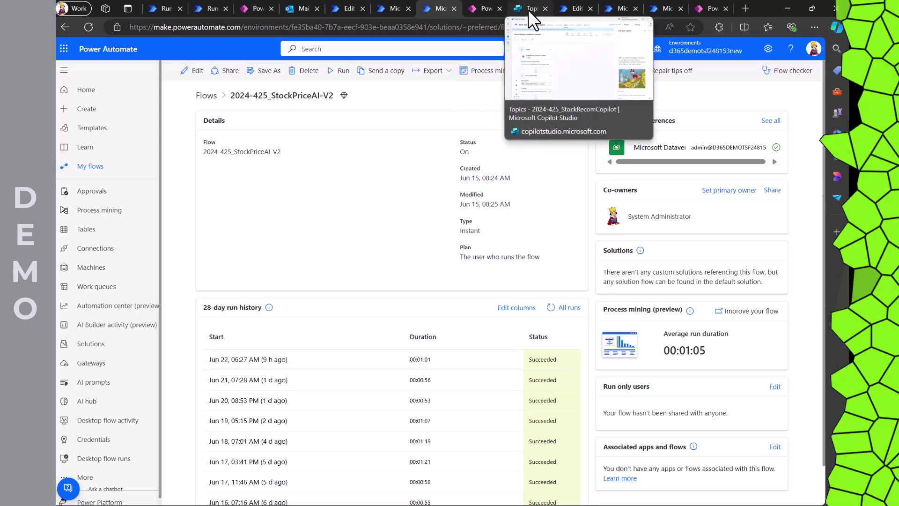
In Copilot Studio, review the Yahoo finance investment analysis topic and open the data sources of its Create generative answers node.
click(528, 9)
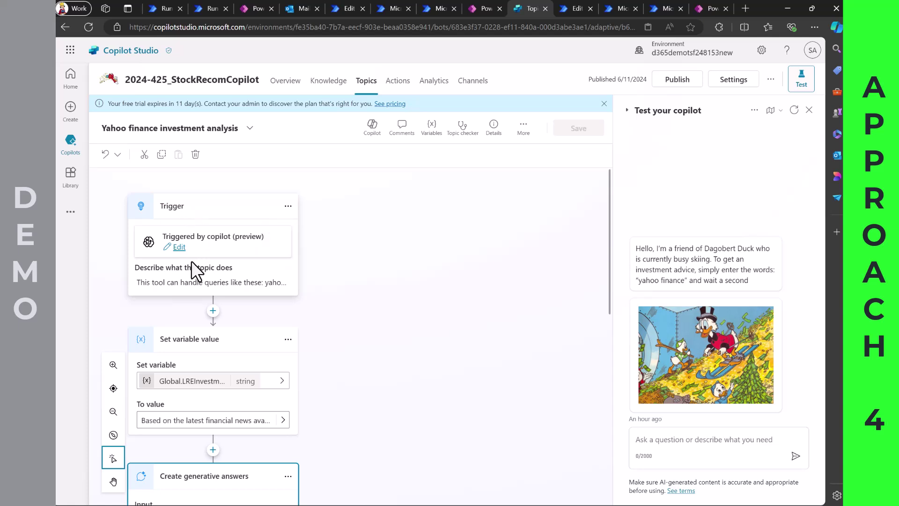
scroll(191, 260, down, 1)
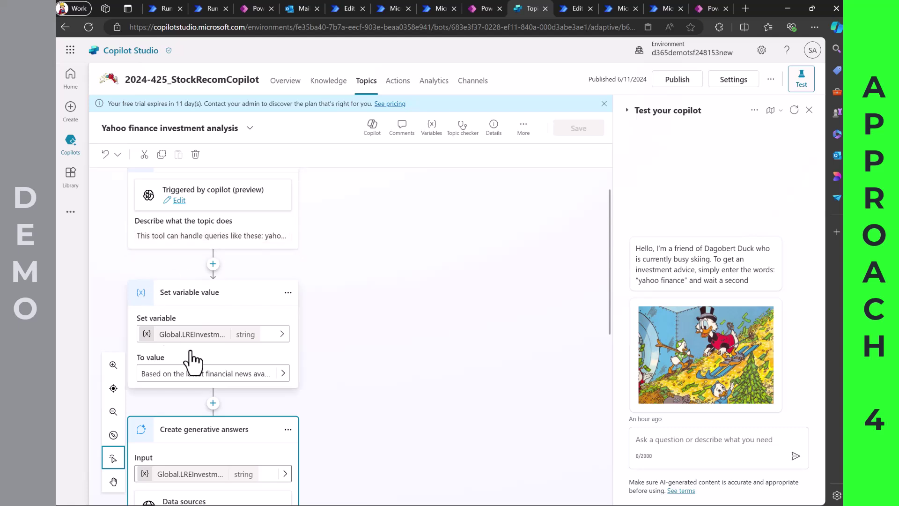
scroll(324, 356, down, 3)
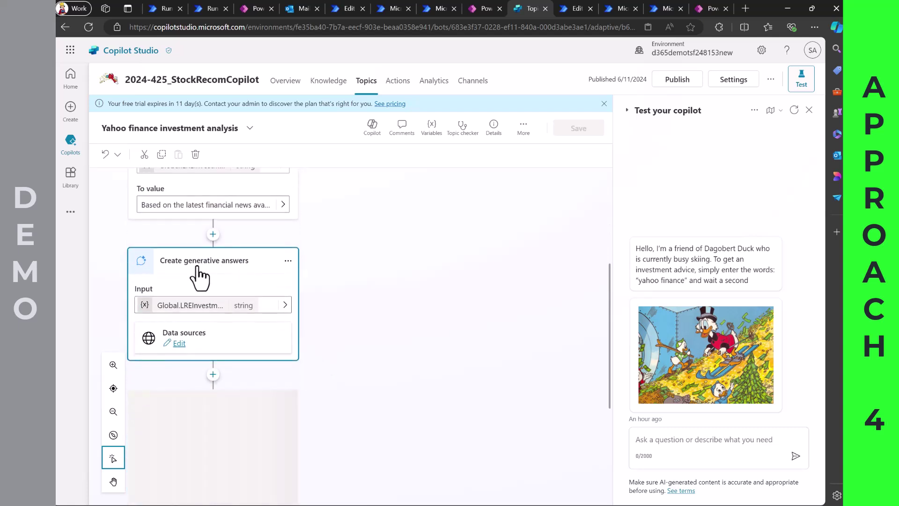
click(179, 343)
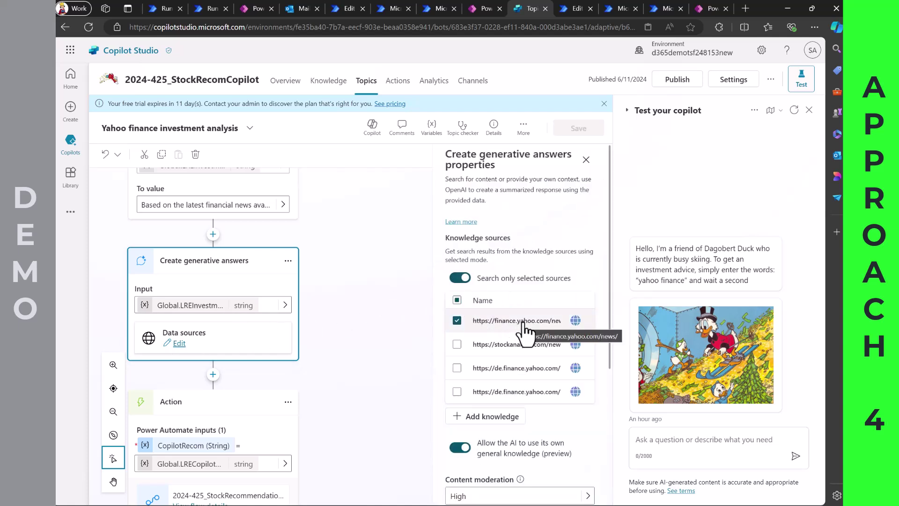
Close the Create generative answers properties and examine the topic's Power Automate action and its 2024-425_StockRecommendationAI-V3 flow down to Add a new row.
click(586, 161)
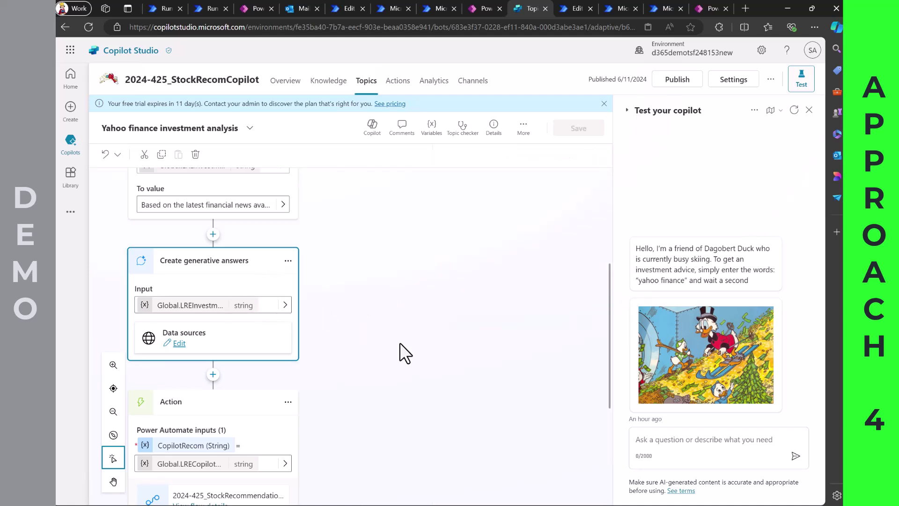
scroll(399, 344, down, 3)
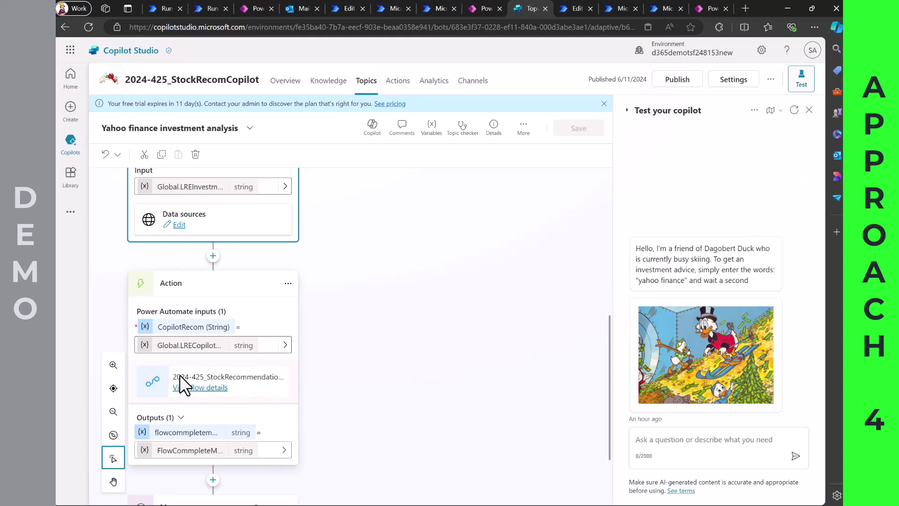
click(574, 10)
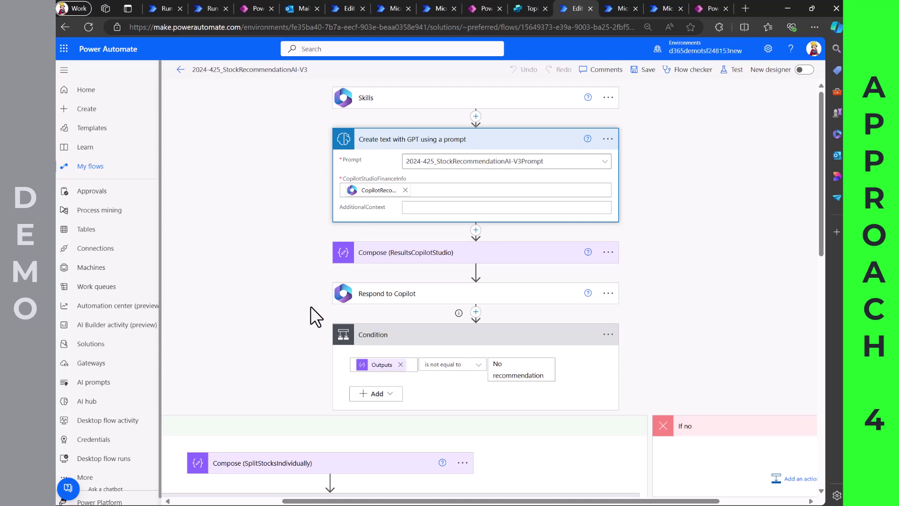
scroll(283, 351, down, 8)
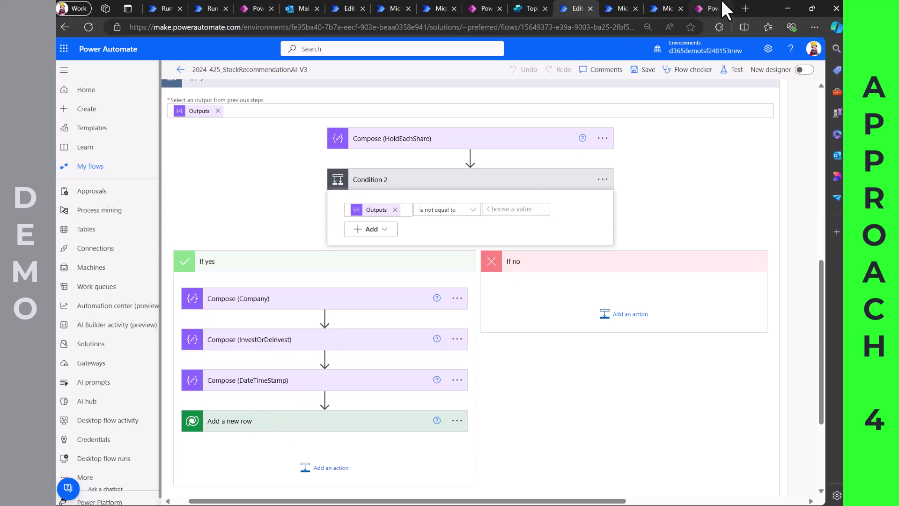
Review the V3 investment table in Power Apps, along with the 2024-425_StockRecommendationAI-V3Prompt text and the 2024-425_StockPriceAI-V3 flow's details and run history.
click(703, 7)
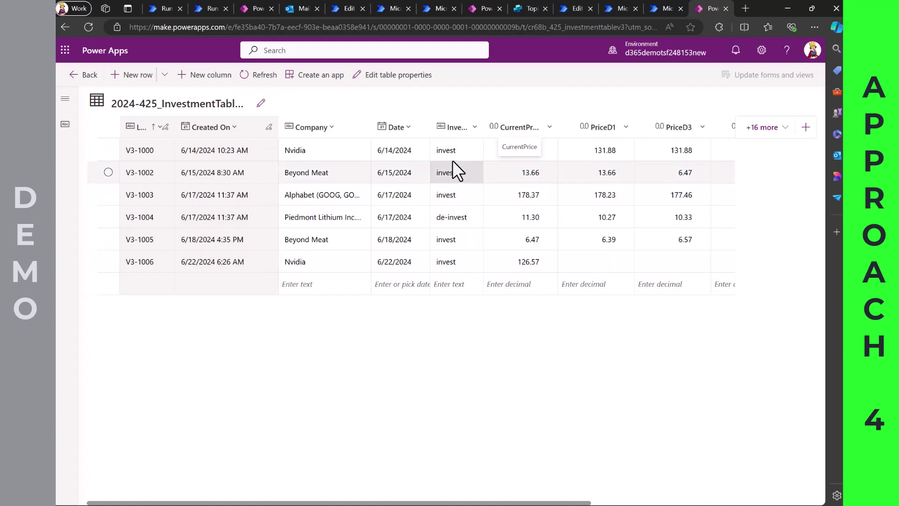
click(617, 4)
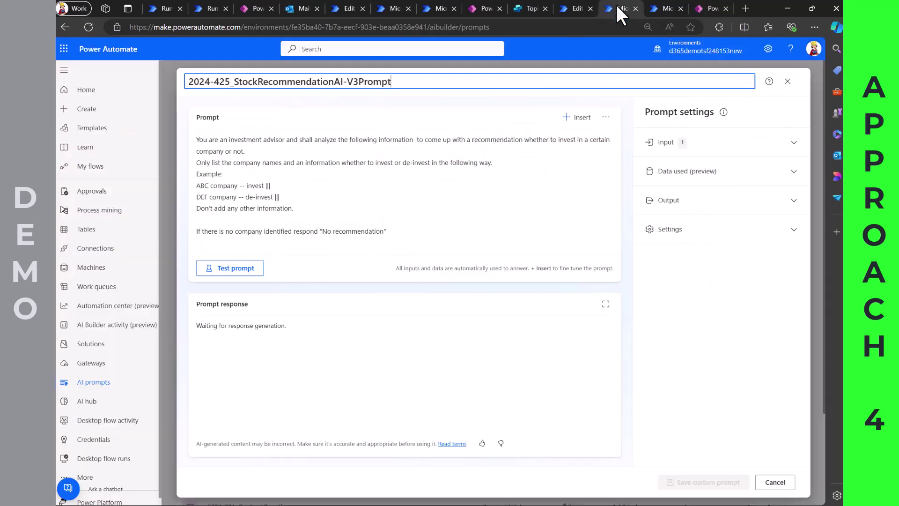
click(663, 7)
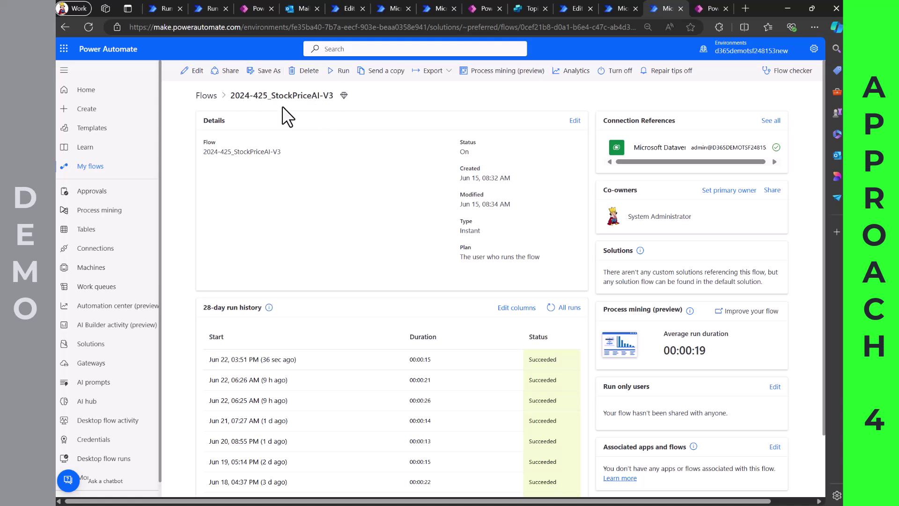
click(708, 8)
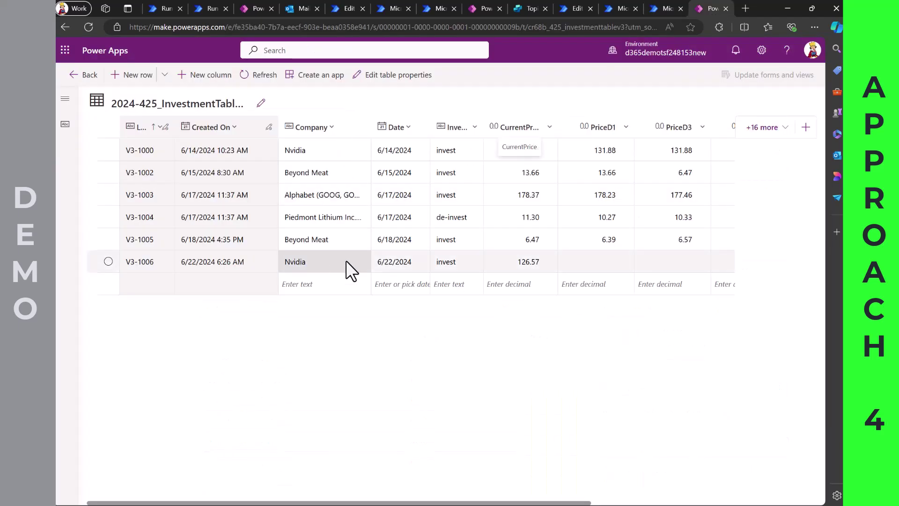